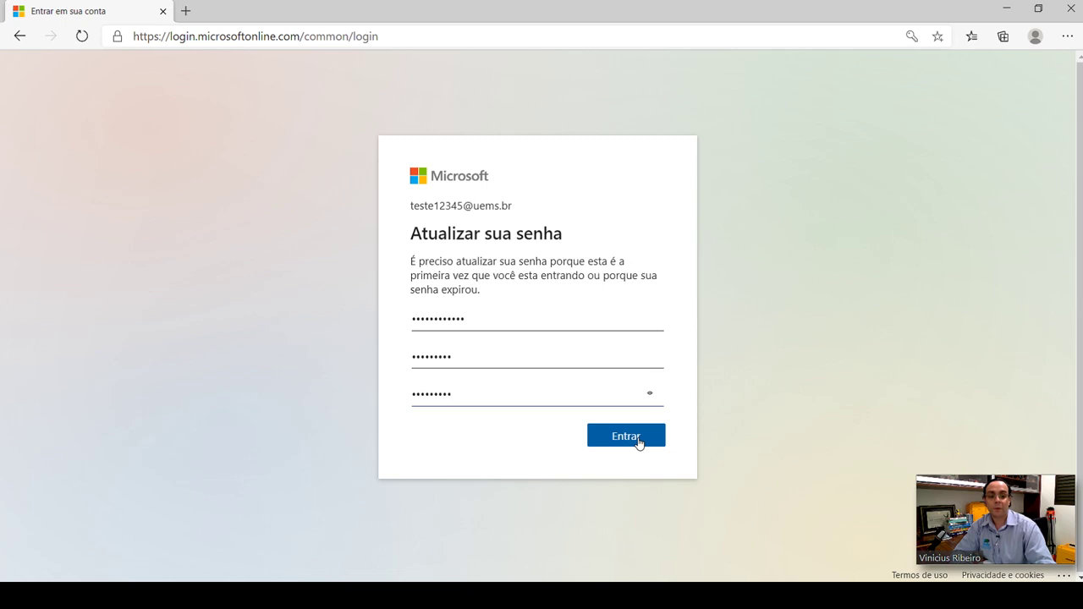
Step: Submit the new password with Entrar and wait for the 'Mais informações necessárias' notice
{"action": "left_click", "coordinate": [638, 442]}
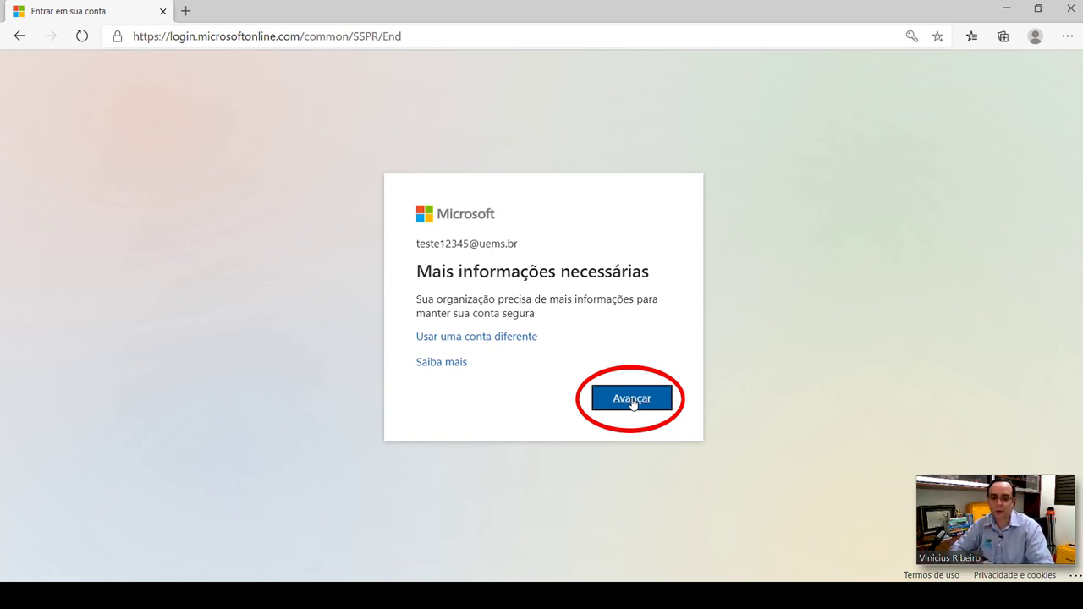
Step: Continue past 'Mais informações necessárias' with Avançar to the recovery setup page
{"action": "left_click", "coordinate": [633, 401]}
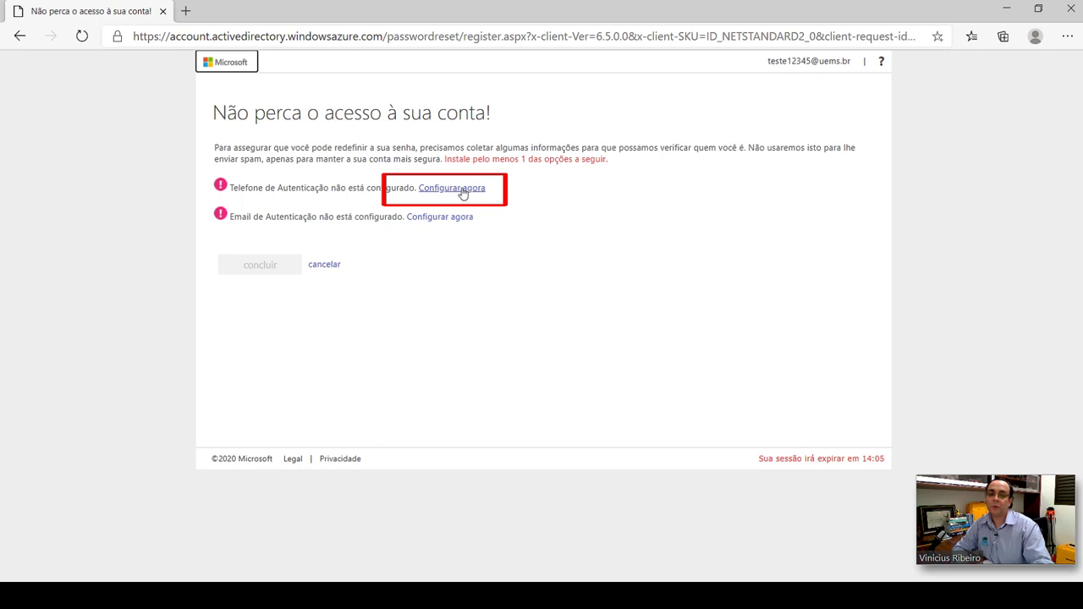
Step: Set up the authentication phone with country Brasil (+55), enter the phone number and request an SMS code
{"action": "left_click", "coordinate": [461, 191]}
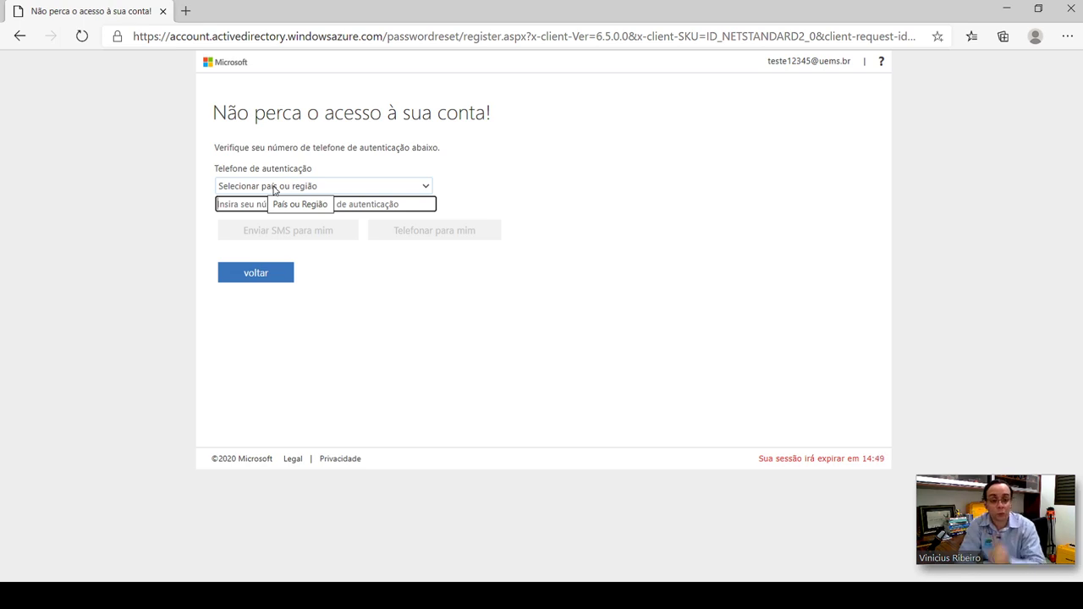
{"action": "left_click", "coordinate": [274, 189]}
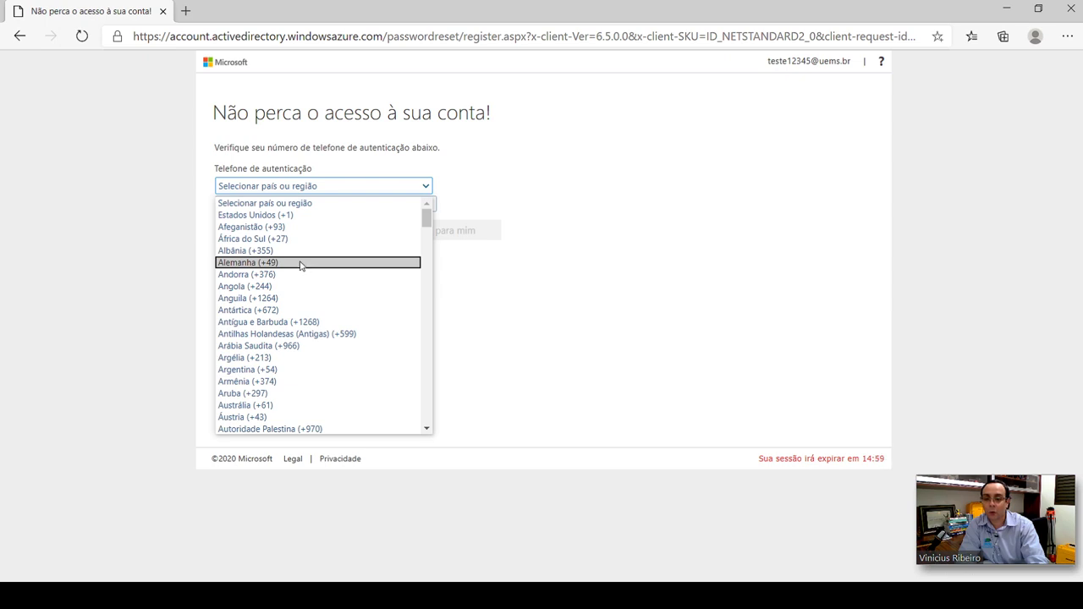
{"action": "scroll", "coordinate": [301, 288], "scroll_direction": "down", "scroll_amount": 7}
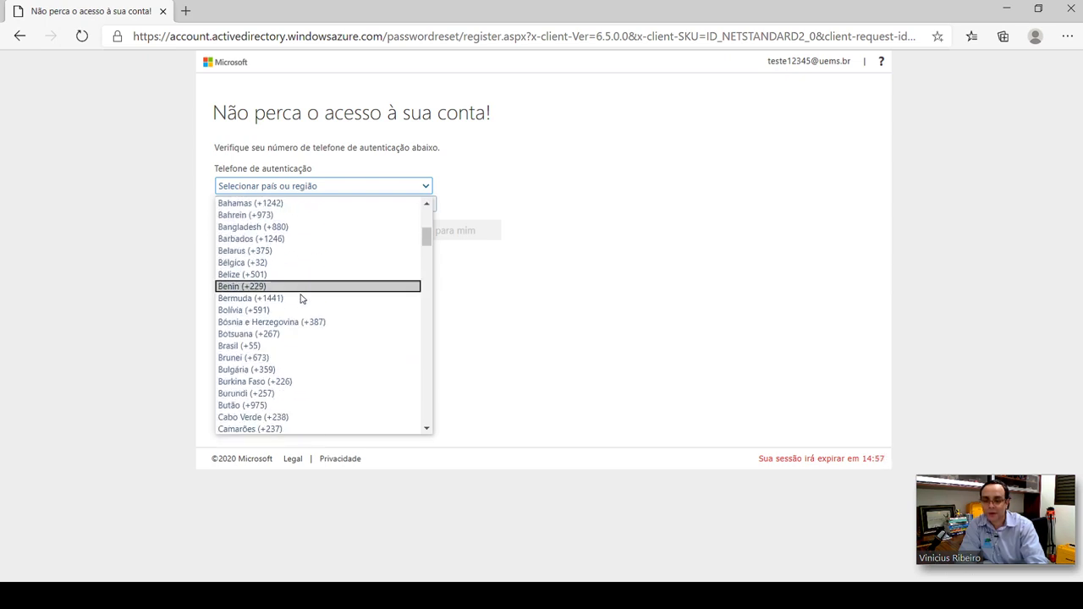
{"action": "left_click", "coordinate": [285, 349]}
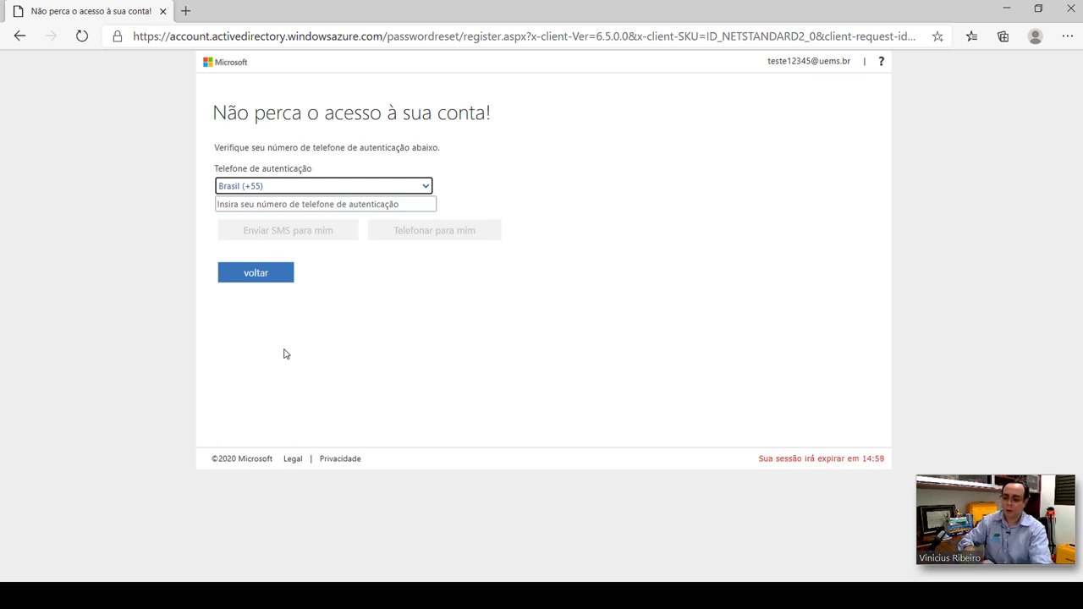
{"action": "left_click", "coordinate": [276, 205]}
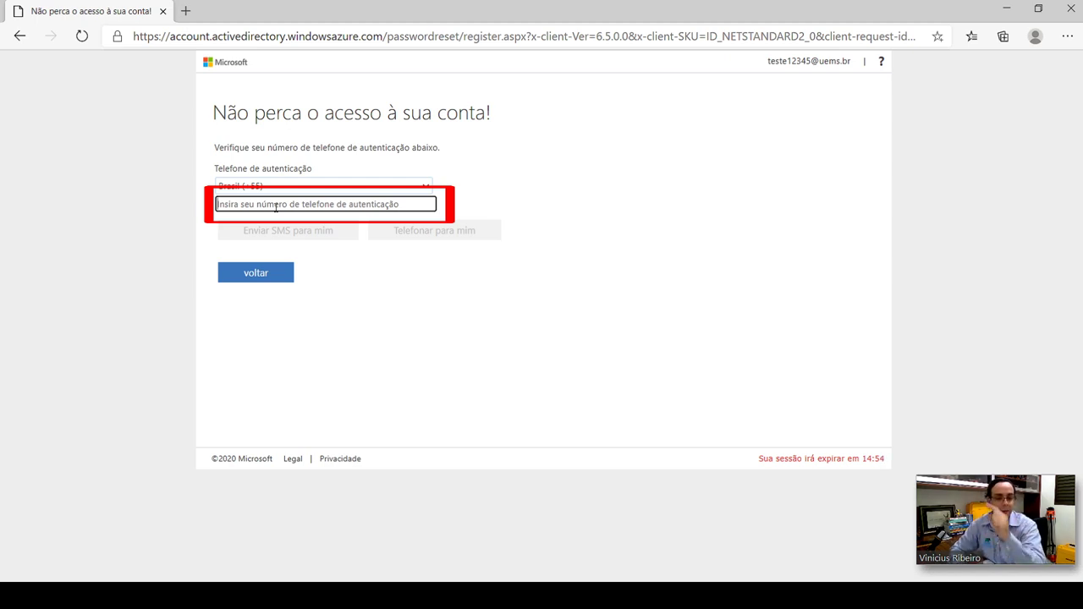
{"action": "type", "text": "67"}
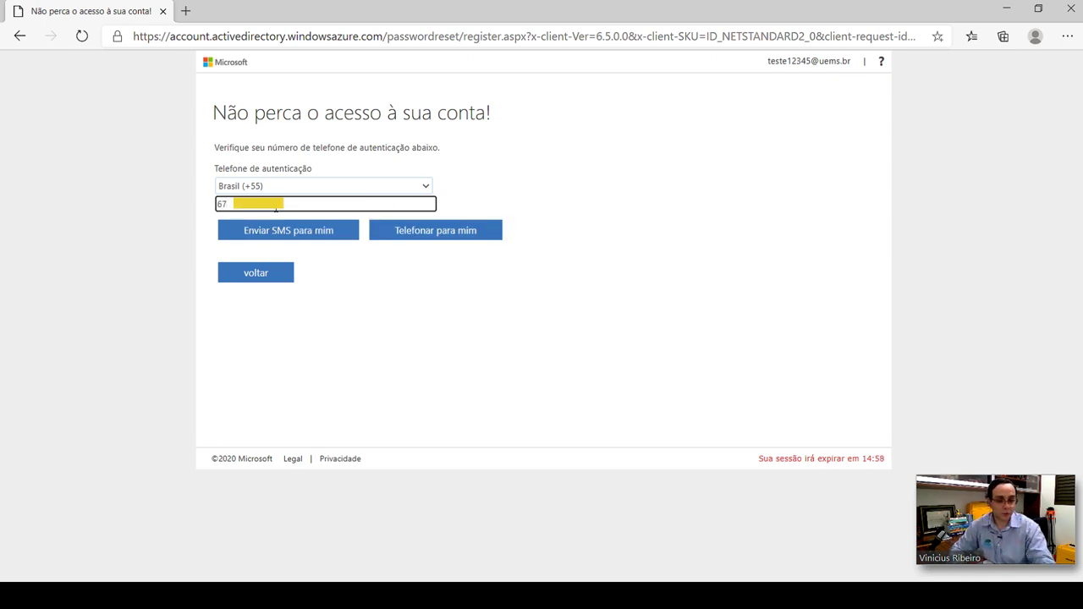
{"action": "type", "text": "9"}
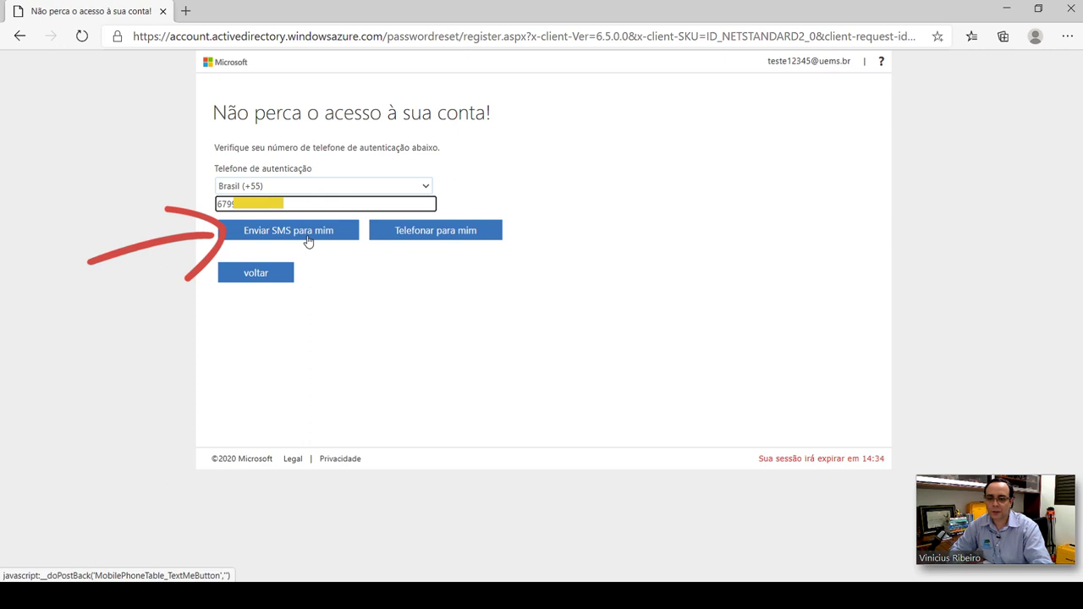
{"action": "left_click", "coordinate": [308, 241]}
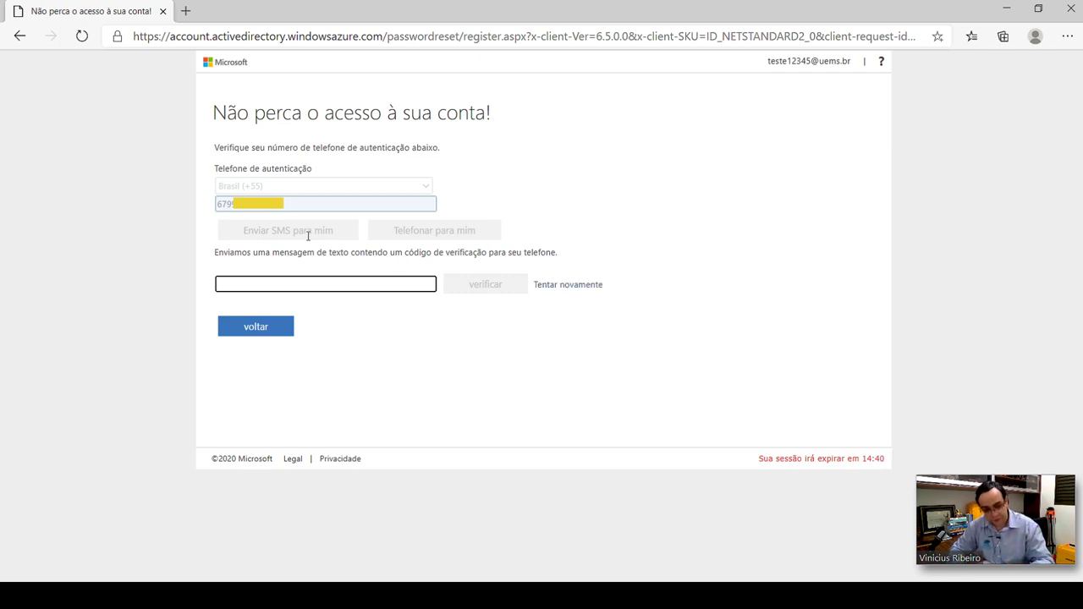
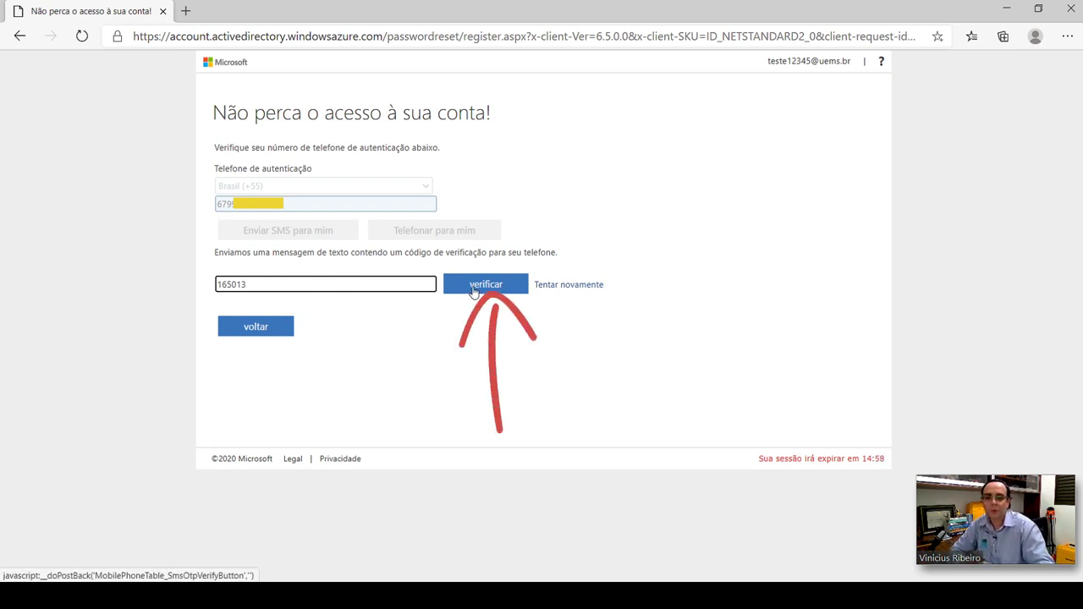
Step: Enter the texted verification code and verify the authentication phone
{"action": "left_click", "coordinate": [468, 289]}
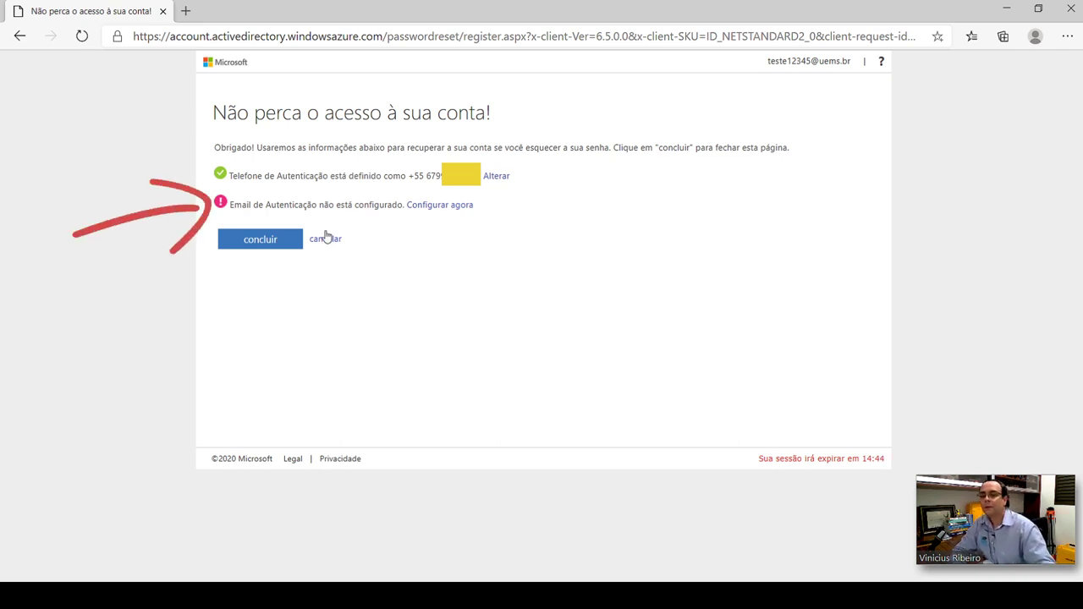
Step: Enter the Yahoo recovery email address, have a code emailed, and switch to Yahoo Mail
{"action": "left_click", "coordinate": [446, 212]}
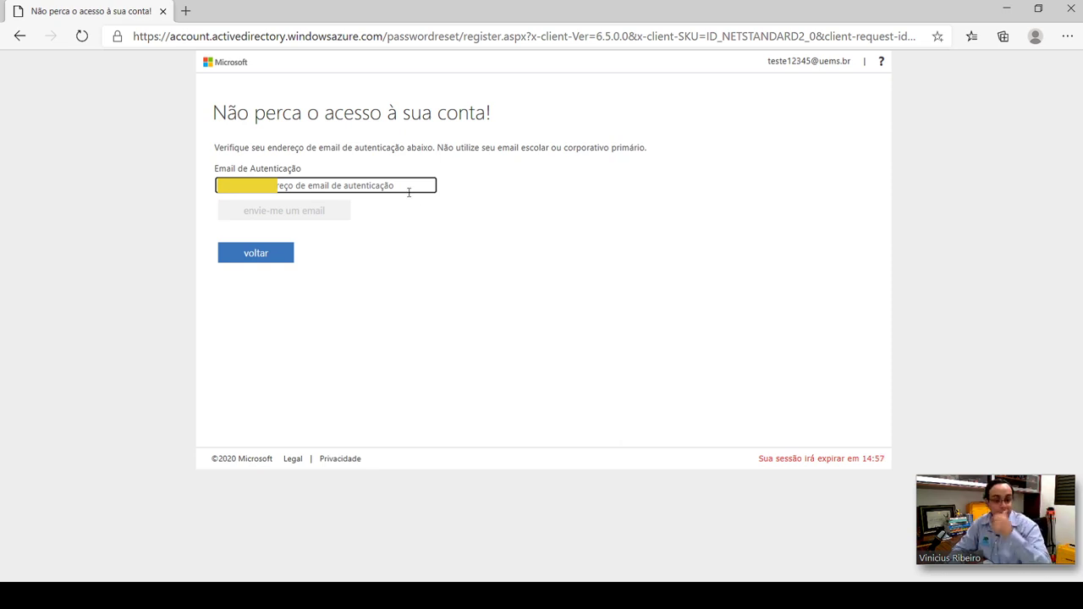
{"action": "type", "text": "t"}
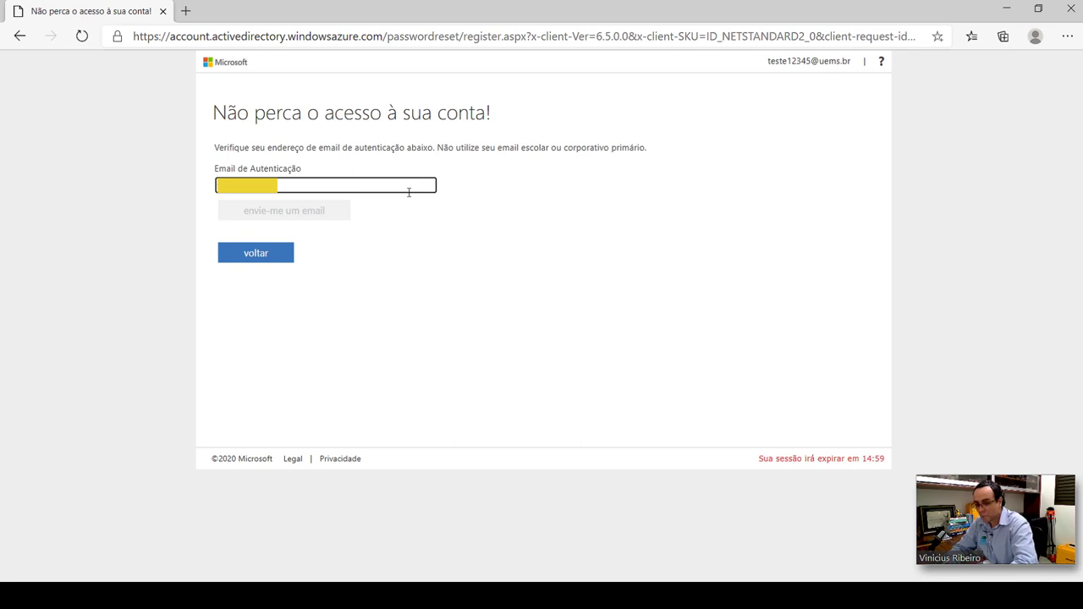
{"action": "type", "text": "@yaho"}
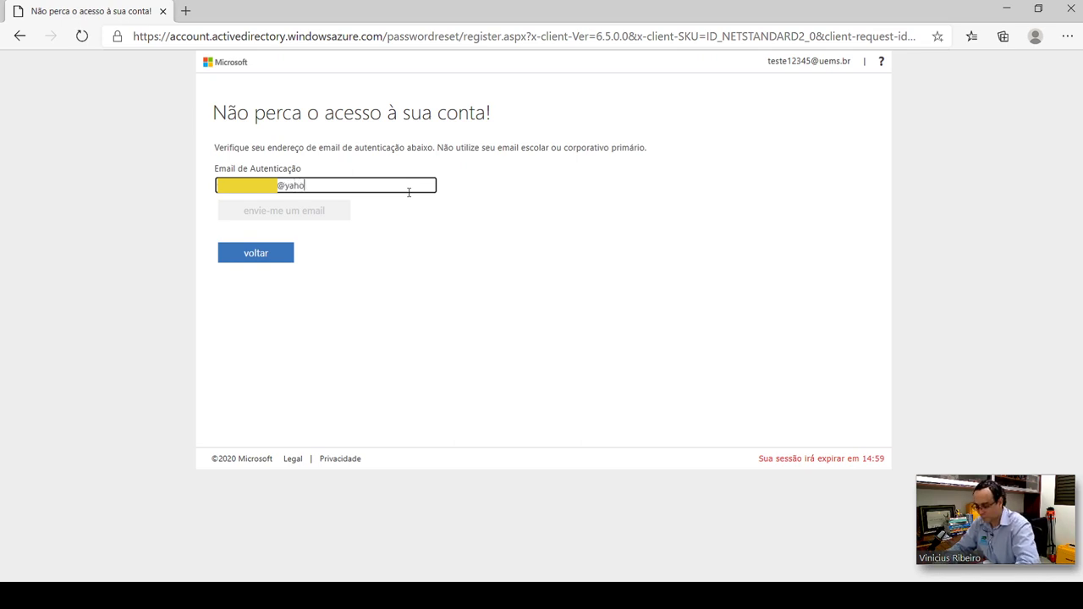
{"action": "type", "text": "o.com.br"}
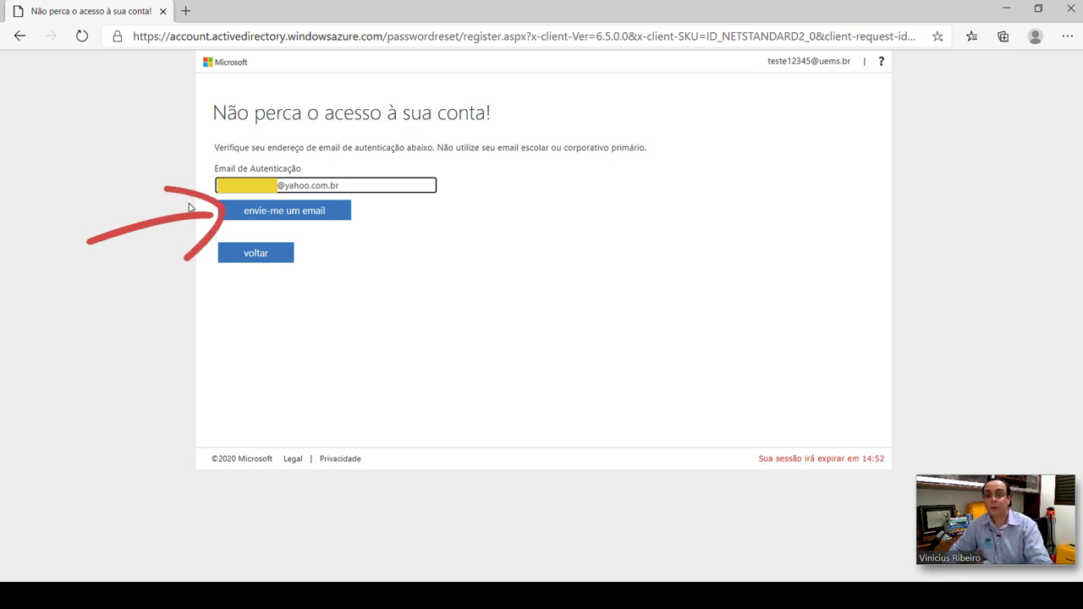
{"action": "left_click", "coordinate": [269, 217]}
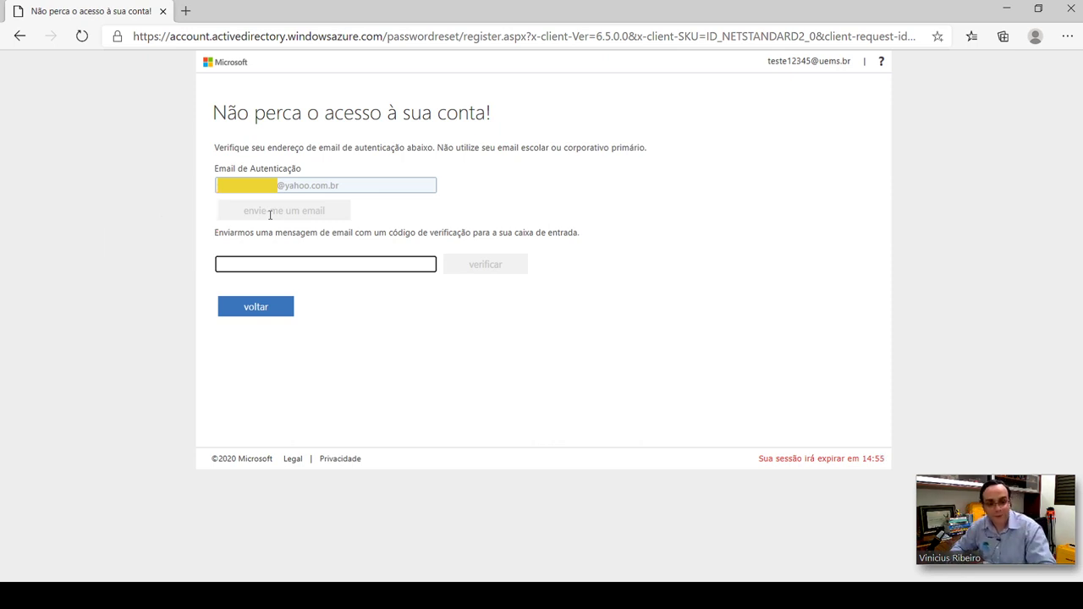
{"action": "key", "text": "alt+Tab"}
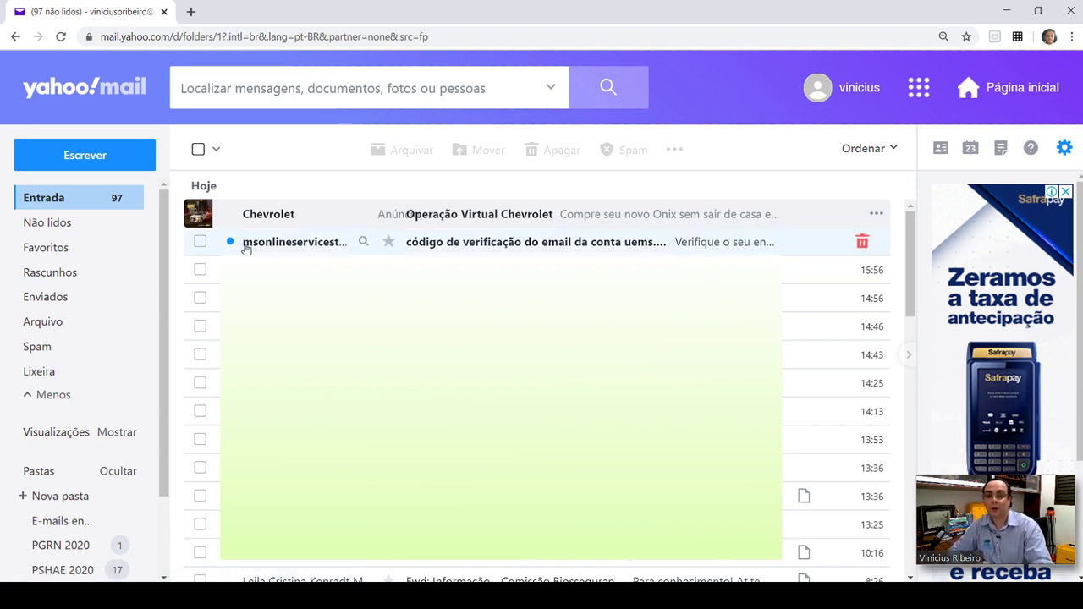
Step: Open Microsoft's verification email in Yahoo Mail, copy its code, and return to the registration page
{"action": "left_click", "coordinate": [484, 250]}
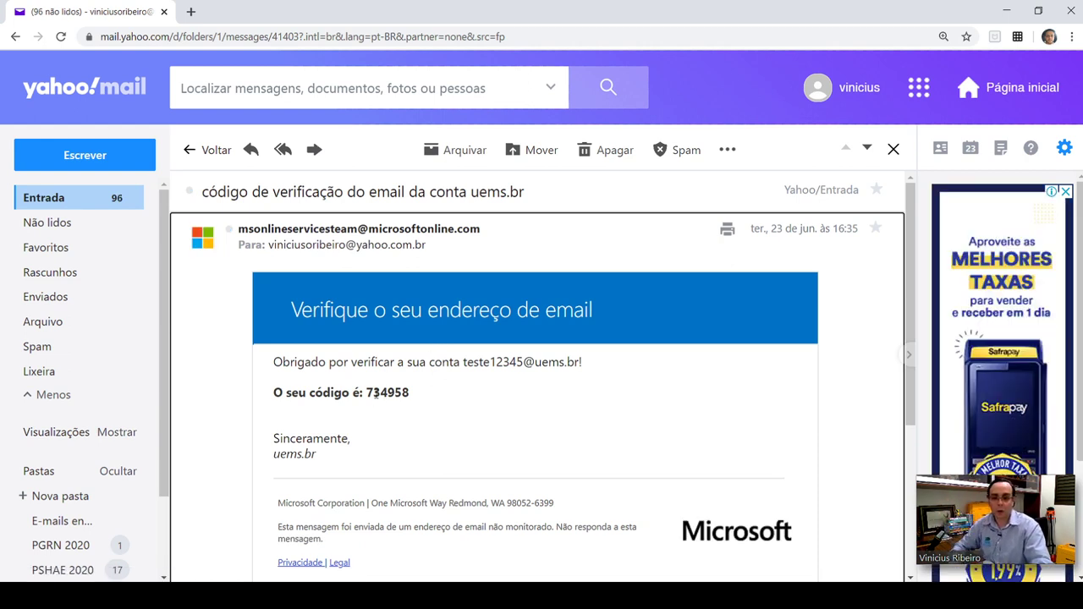
{"action": "left_click_drag", "start_coordinate": [367, 395], "coordinate": [414, 398]}
{"action": "key", "text": "ctrl+c"}
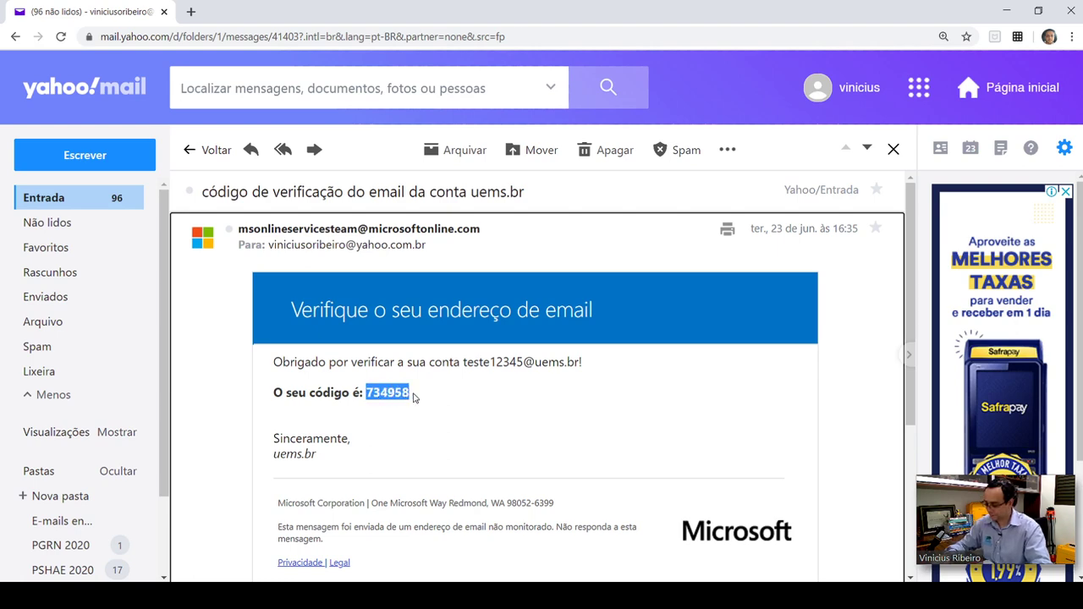
{"action": "key", "text": "alt+Tab"}
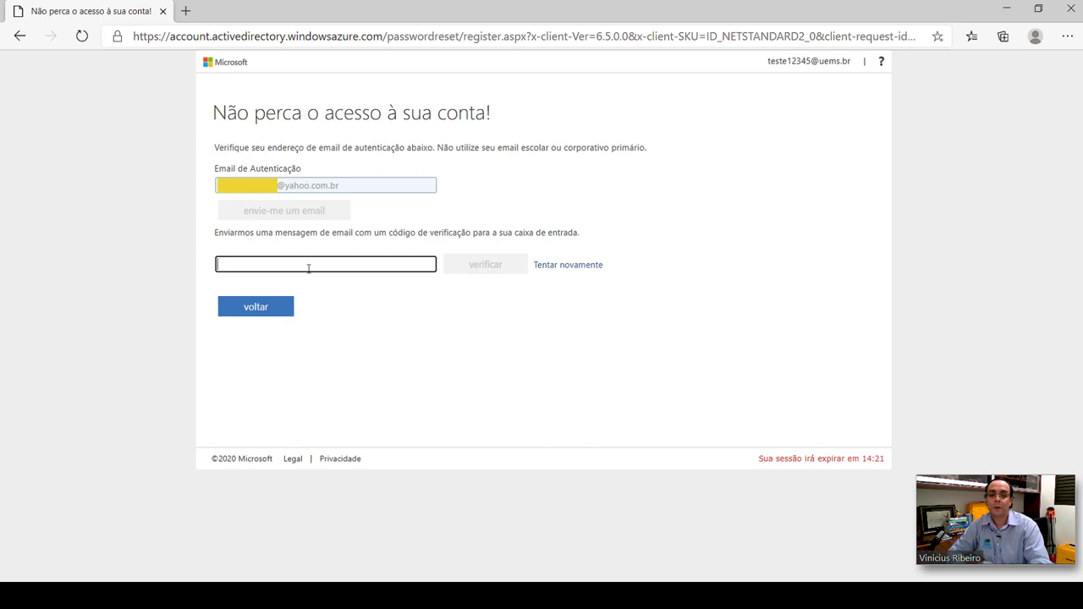
Step: Paste the emailed code and verify the recovery email address
{"action": "key", "text": "ctrl+v"}
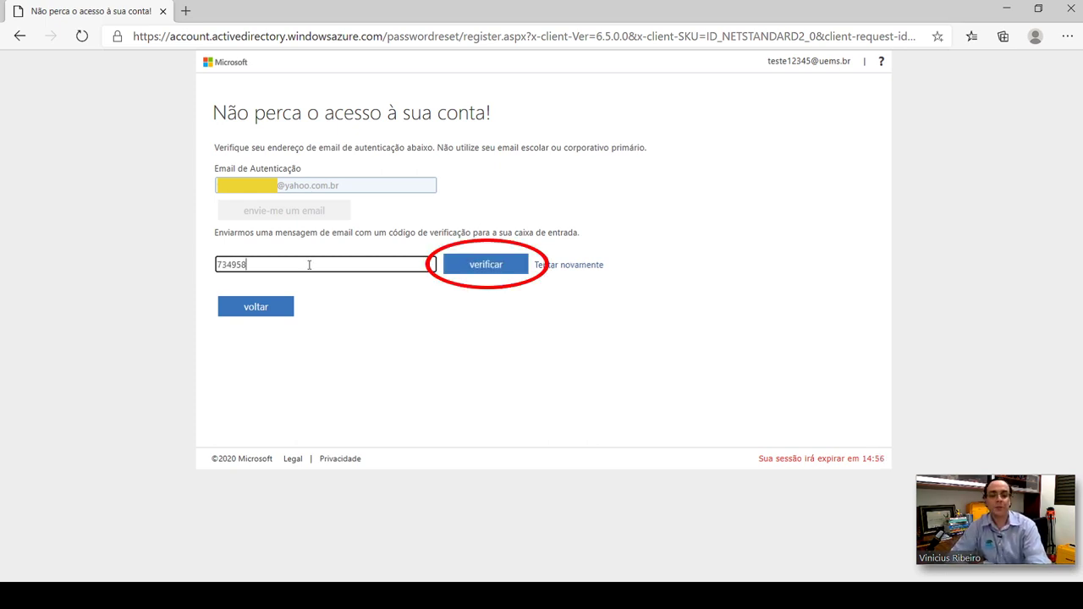
{"action": "left_click", "coordinate": [508, 268]}
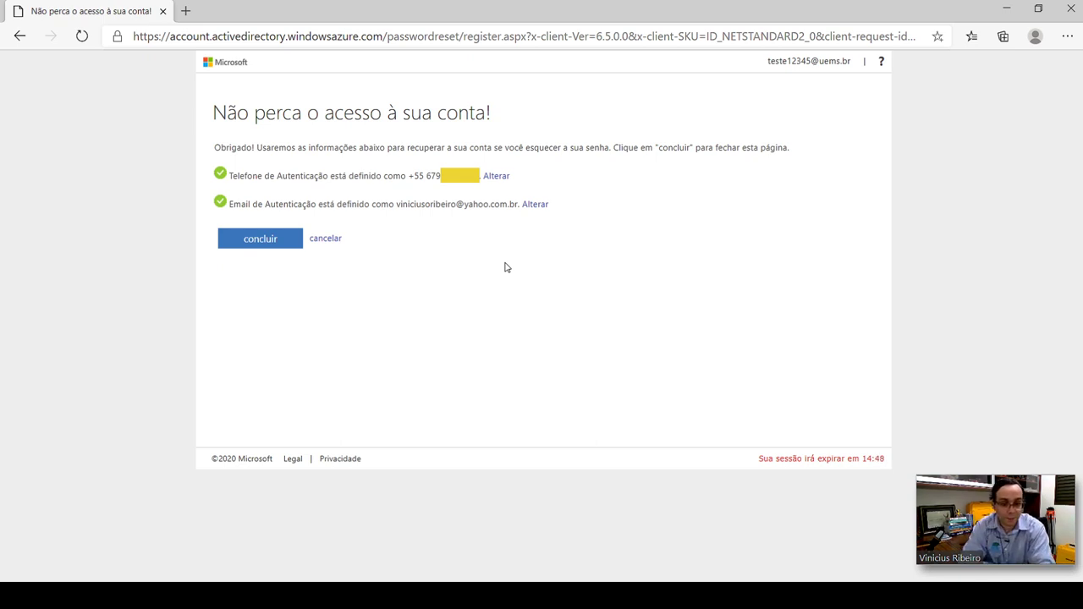
Step: Finish the security-info registration with 'concluir' and answer 'Sim' to stay signed in
{"action": "left_click", "coordinate": [267, 242]}
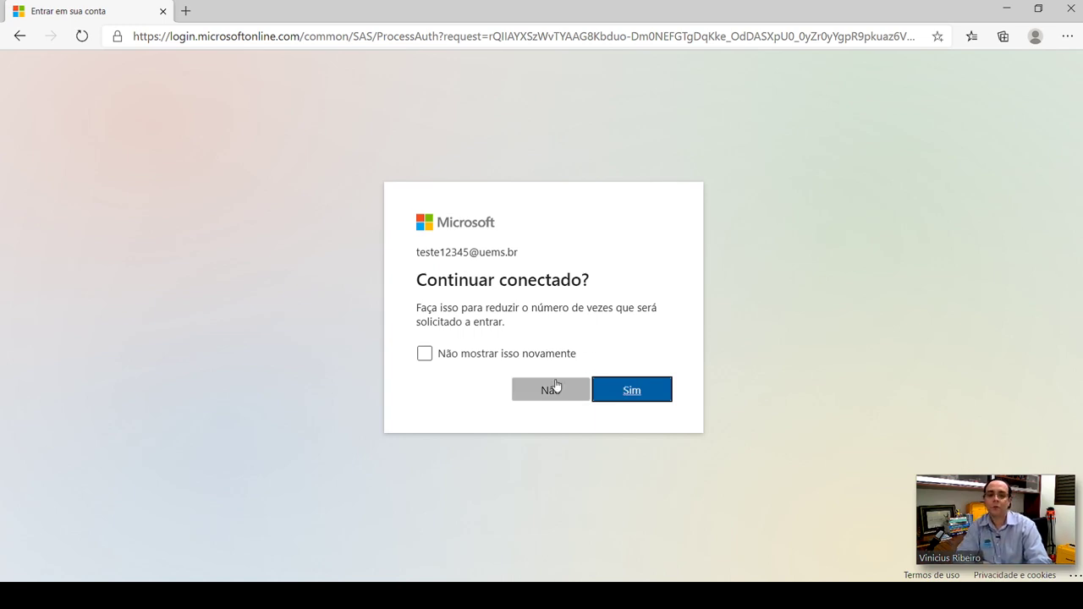
{"action": "left_click", "coordinate": [623, 392]}
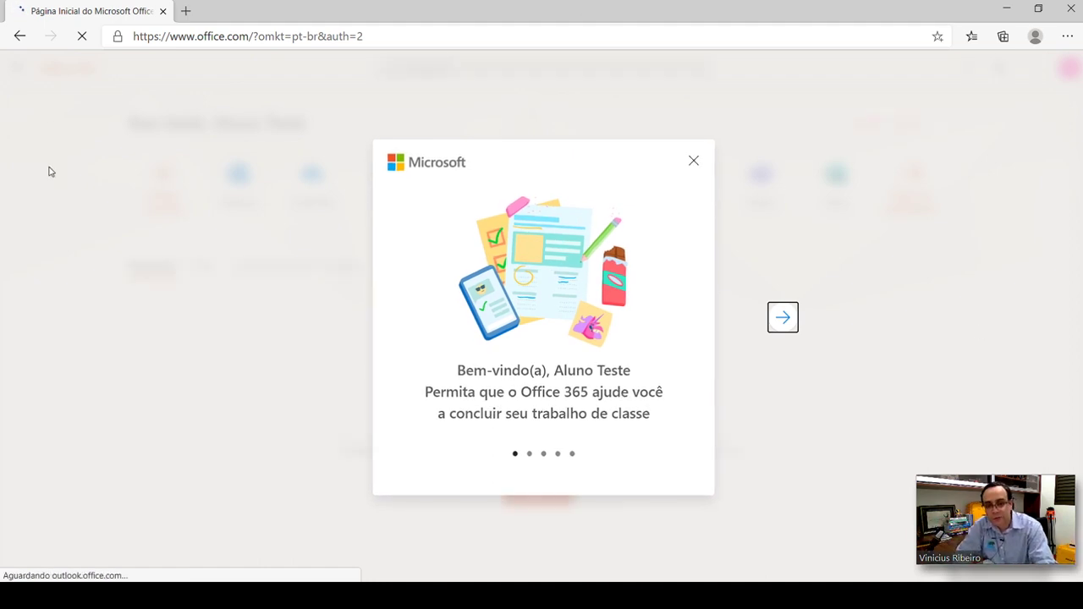
Step: Close the Office 365 welcome tour and launch Microsoft Teams in a new tab
{"action": "left_click", "coordinate": [694, 167]}
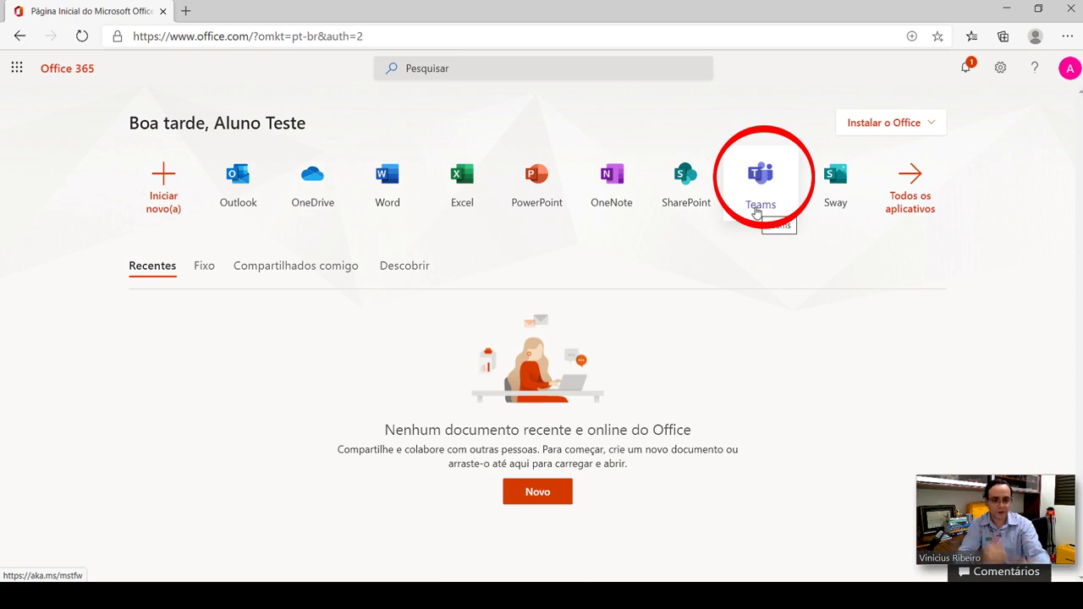
{"action": "left_click", "coordinate": [758, 201]}
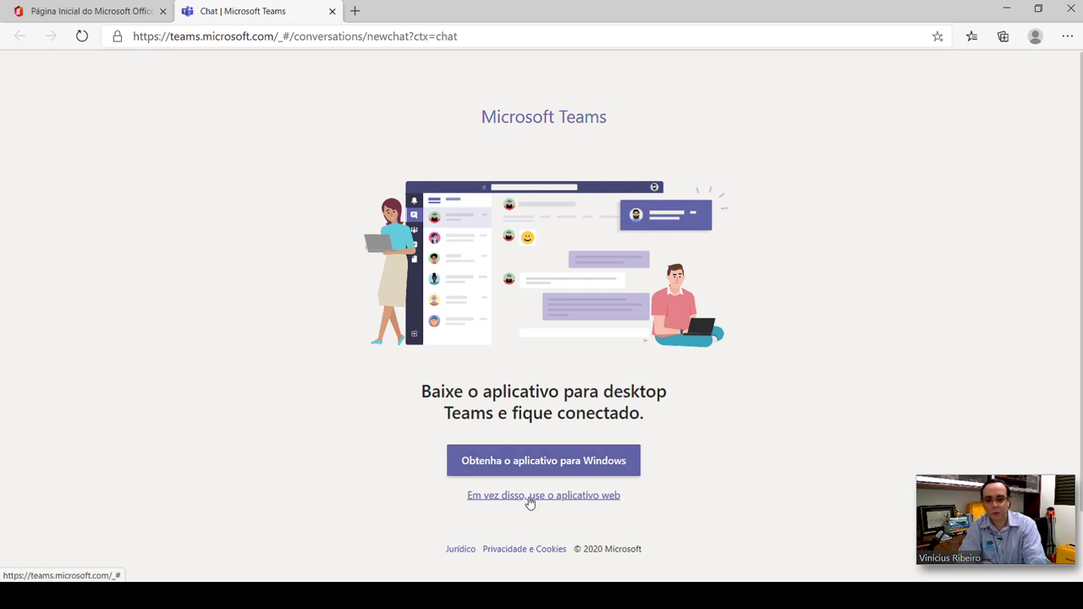
Step: Use the Teams web app, close the 'Reunir sua equipe' tour, and return to the Office 365 home tab
{"action": "left_click", "coordinate": [530, 498]}
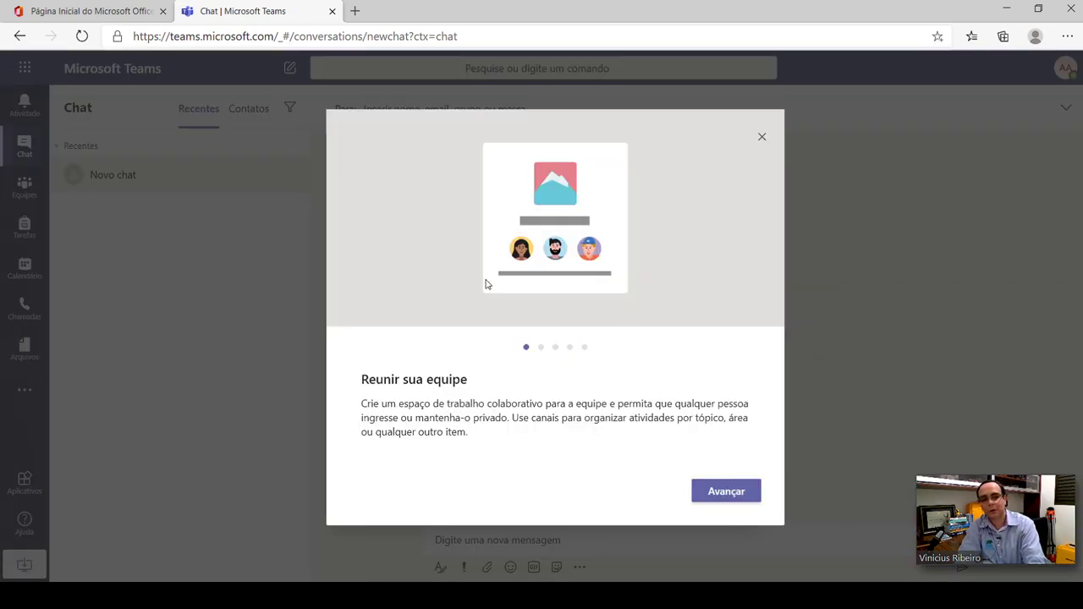
{"action": "left_click", "coordinate": [763, 138]}
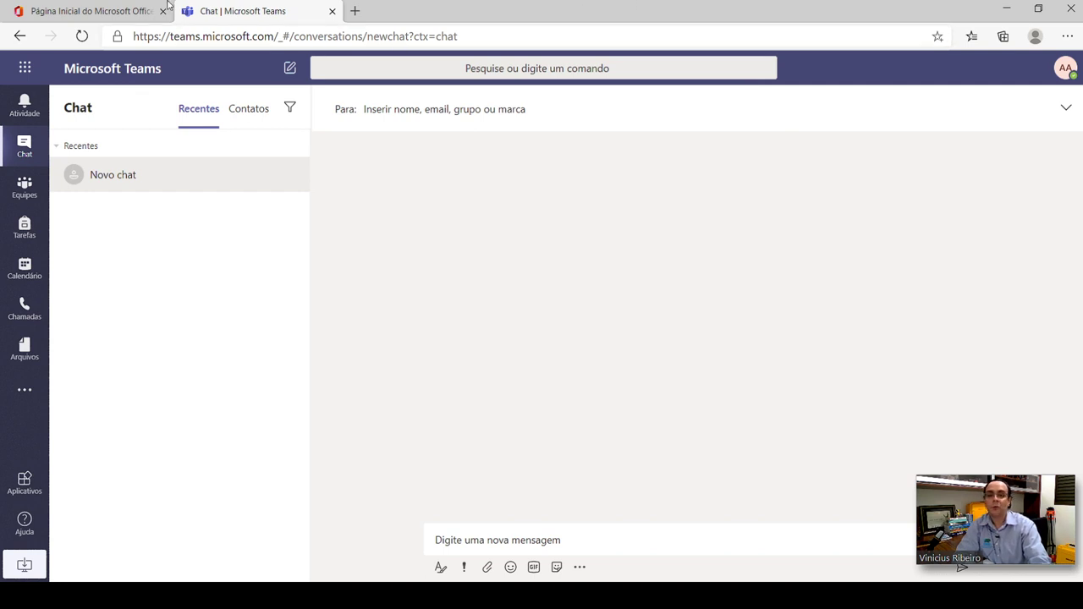
{"action": "left_click", "coordinate": [116, 5]}
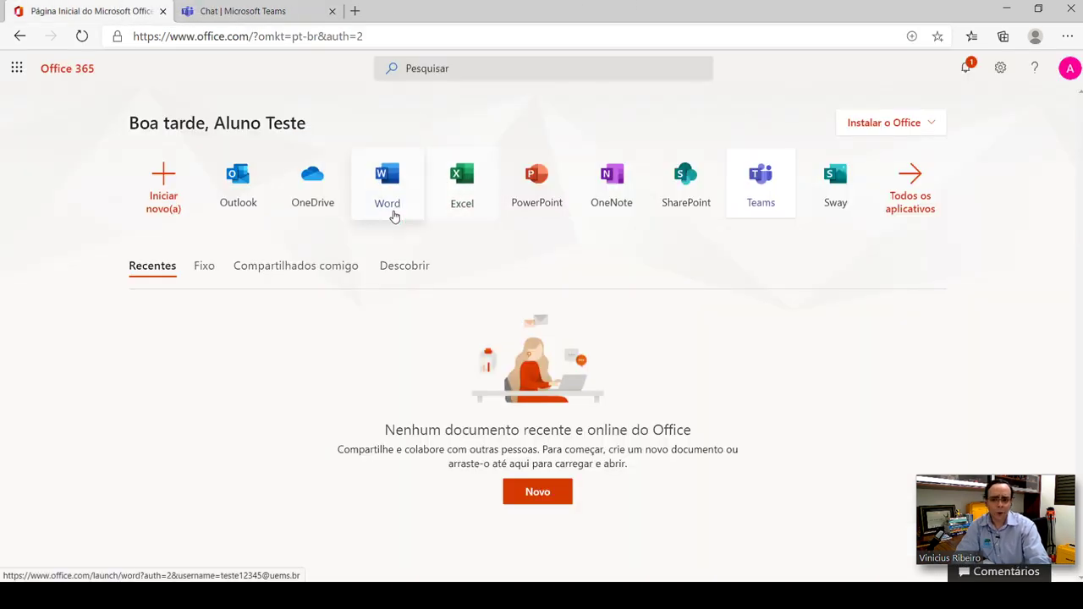
Step: Preview the Word and Excel start pages from Office 365 home, then launch OneDrive in a new tab
{"action": "left_click", "coordinate": [388, 208]}
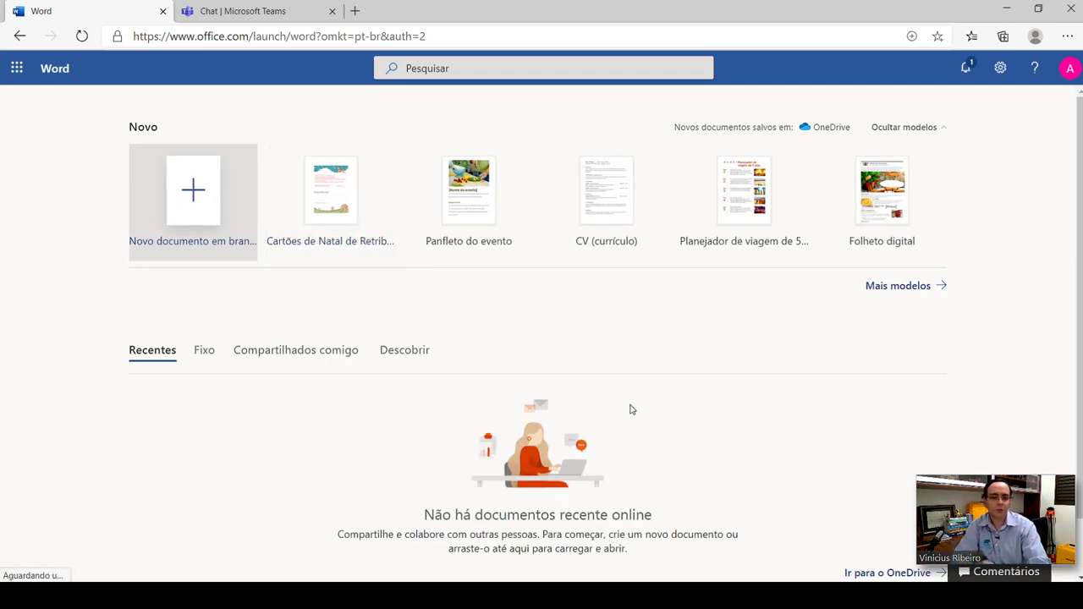
{"action": "left_click", "coordinate": [18, 38]}
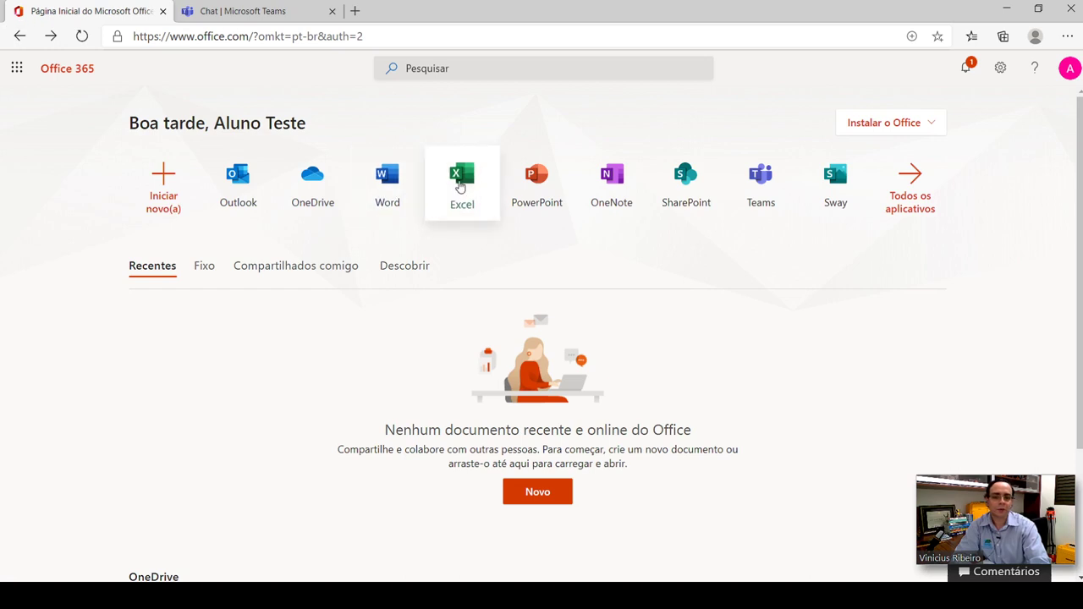
{"action": "left_click", "coordinate": [460, 182]}
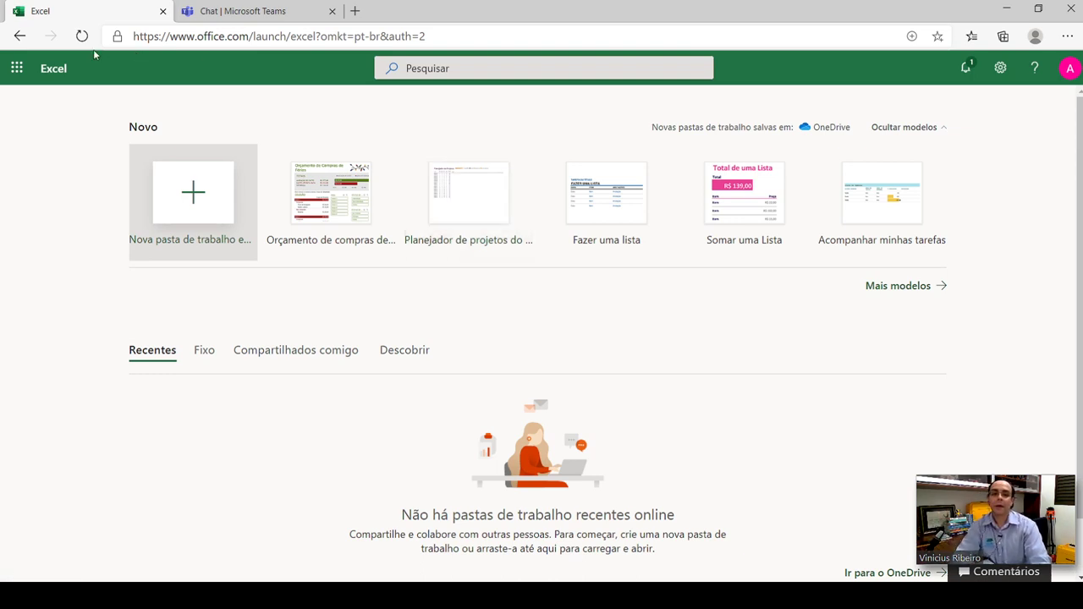
{"action": "left_click", "coordinate": [20, 35]}
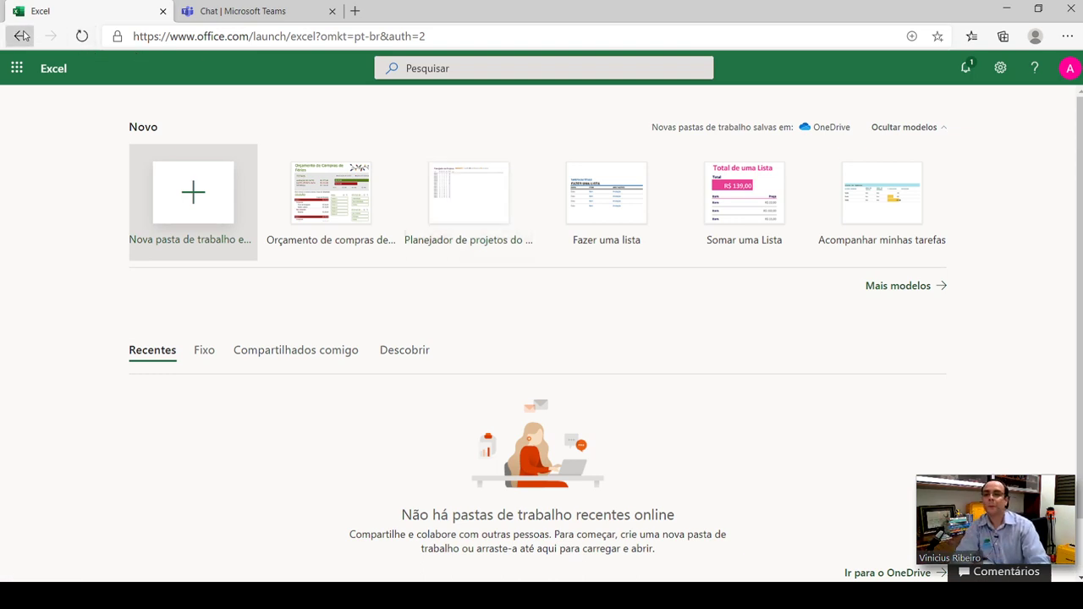
{"action": "left_click", "coordinate": [325, 190]}
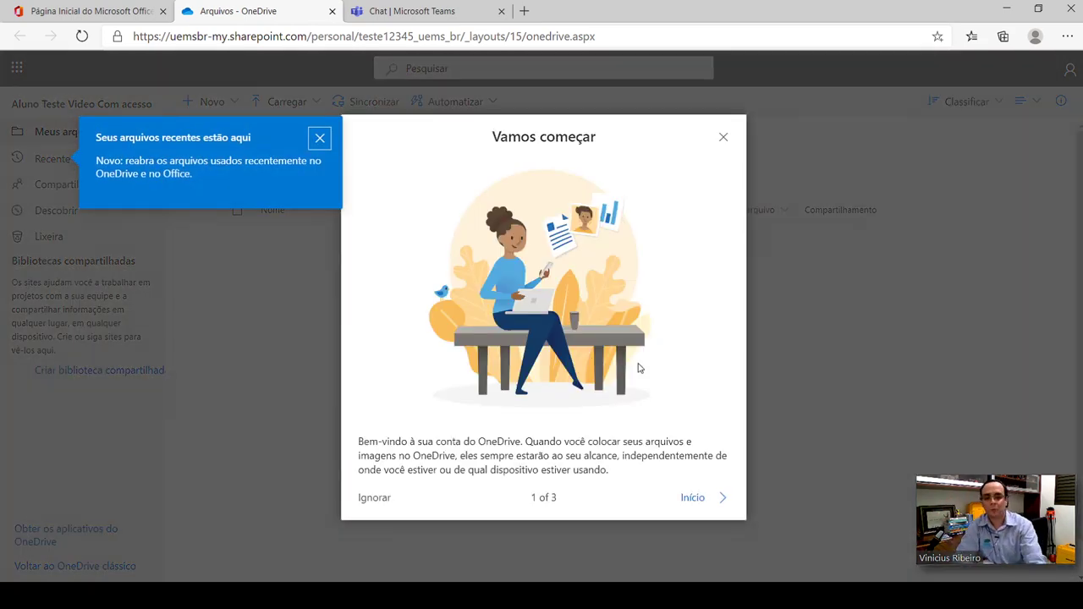
Step: Close the 'Vamos começar' OneDrive tour, then return to Teams and show the Equipes view
{"action": "left_click", "coordinate": [721, 138]}
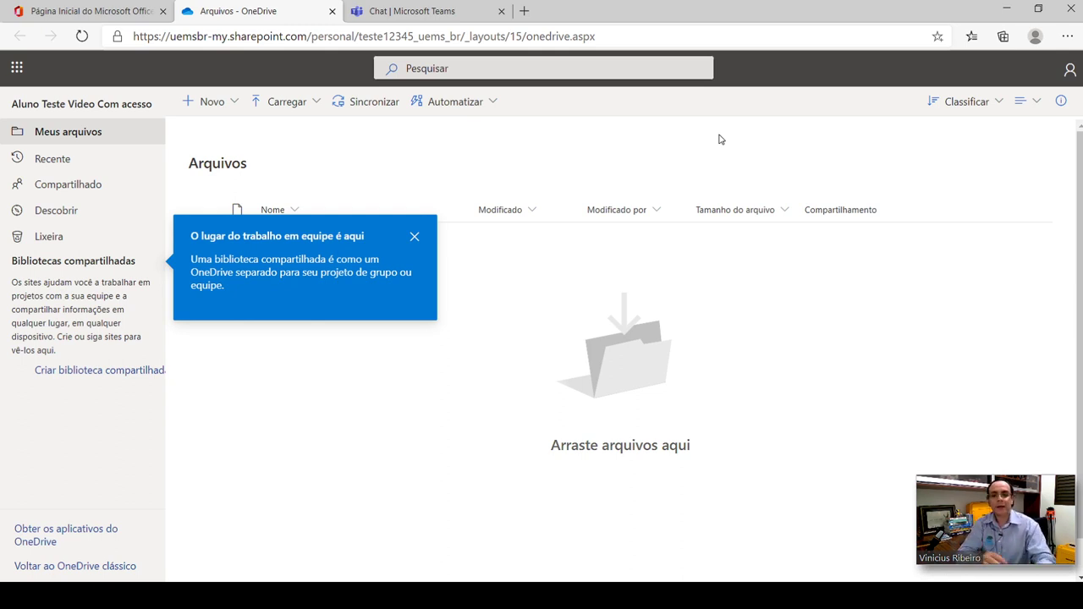
{"action": "left_click", "coordinate": [398, 8]}
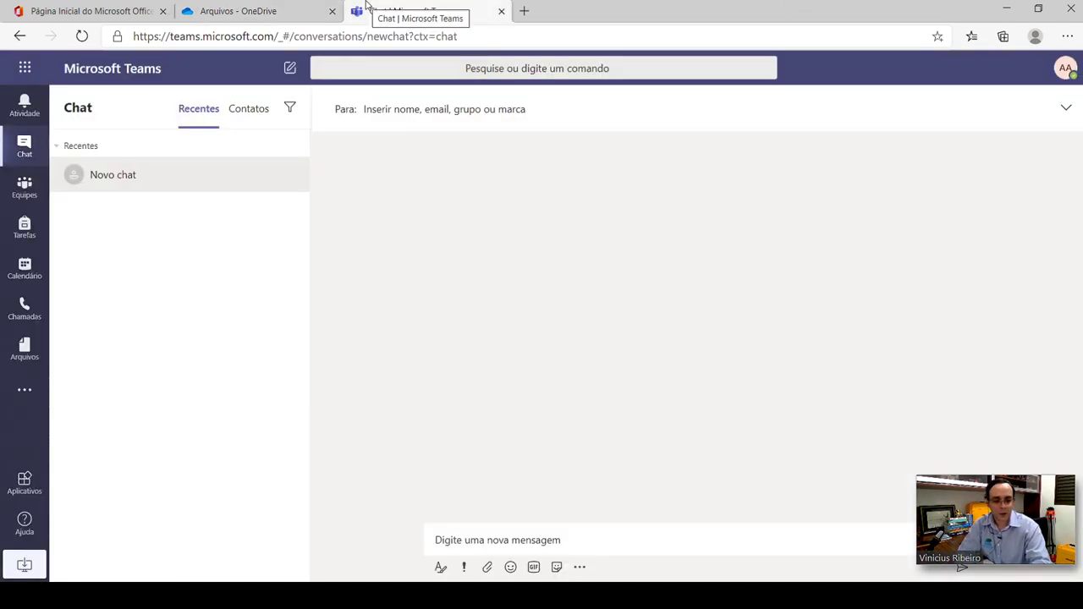
{"action": "left_click", "coordinate": [20, 193]}
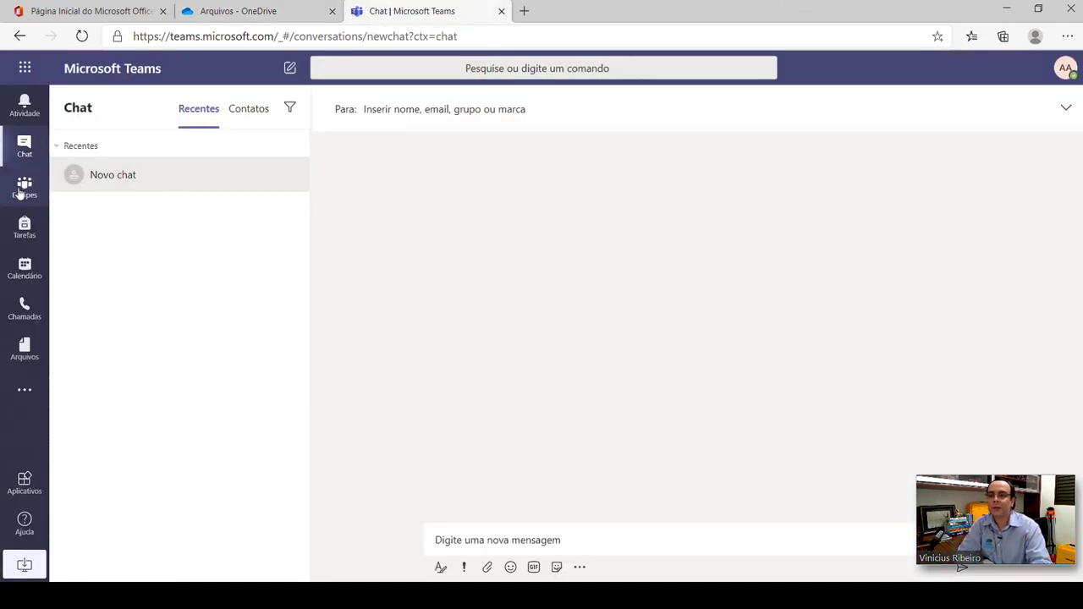